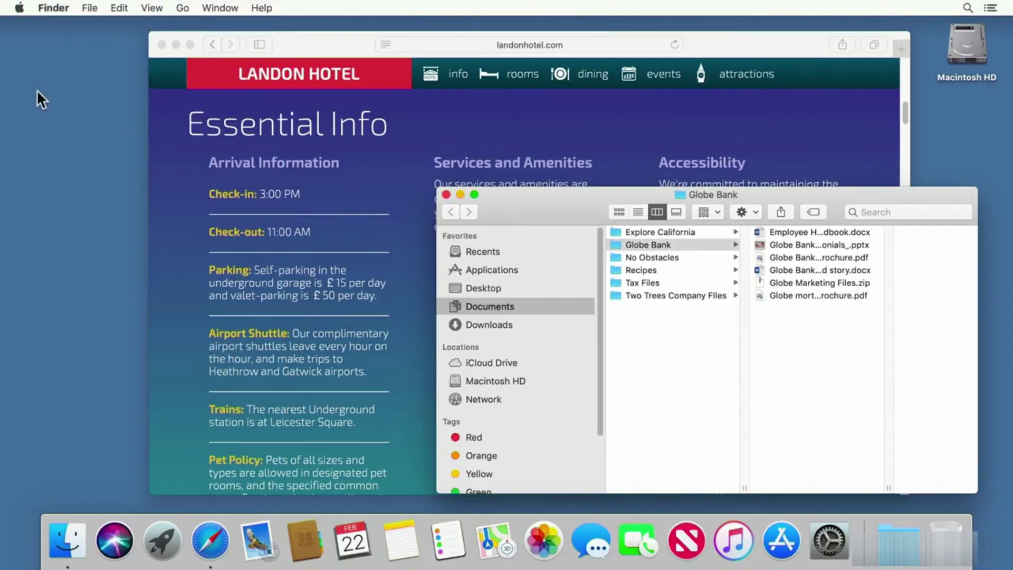
- Restart from the Apple menu, keeping 'Reopen windows when logging back in' checked
left_click(19, 8)
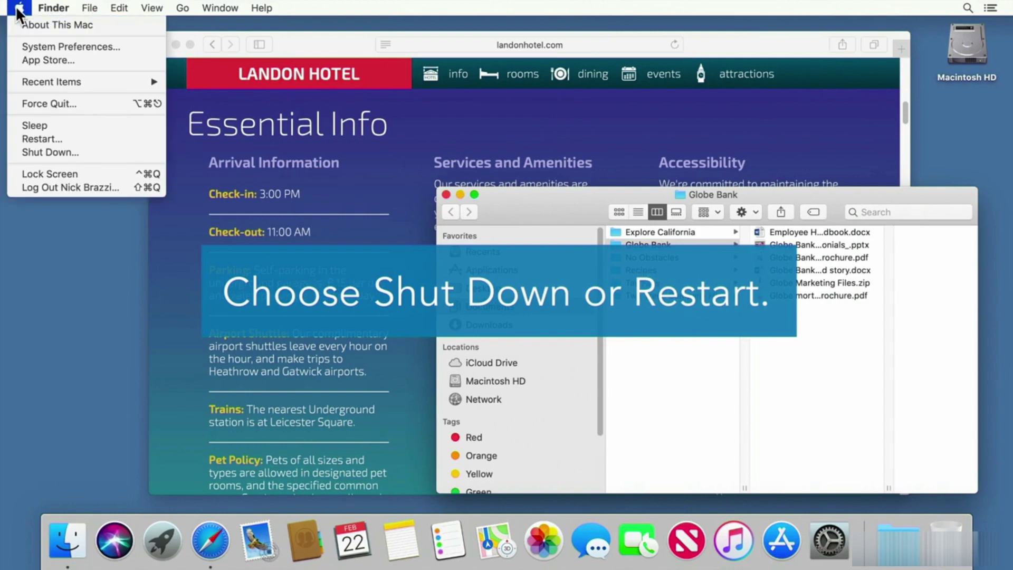
left_click(73, 135)
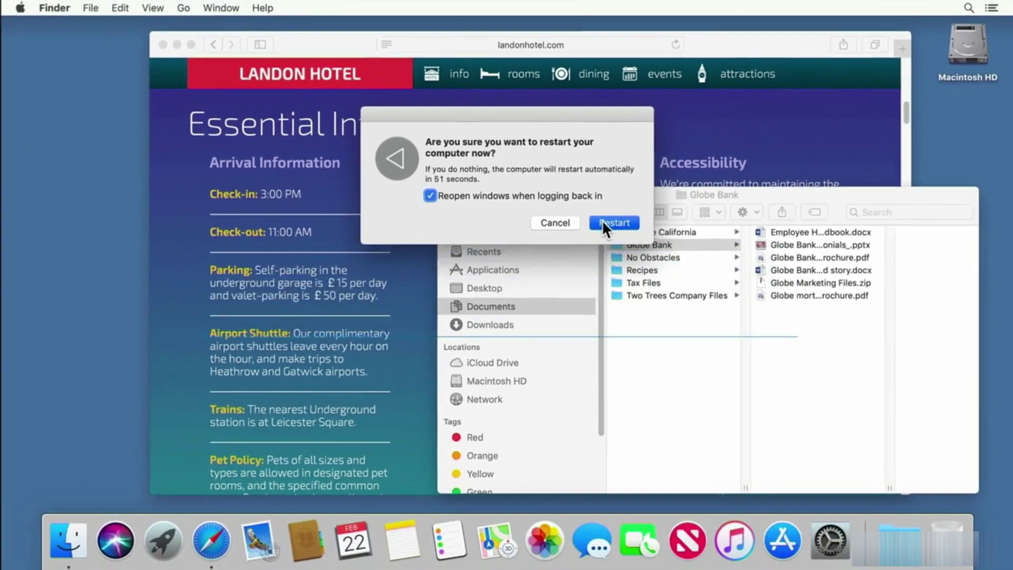
left_click(606, 221)
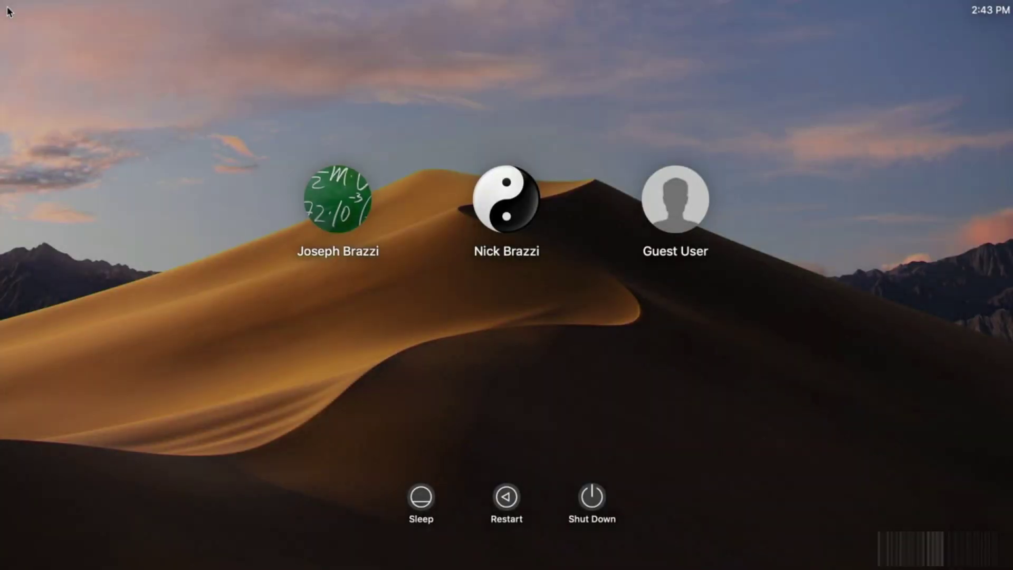
- Log into the yin-yang account so the hotel page and Globe Bank windows reopen
left_click(525, 220)
type("••••")
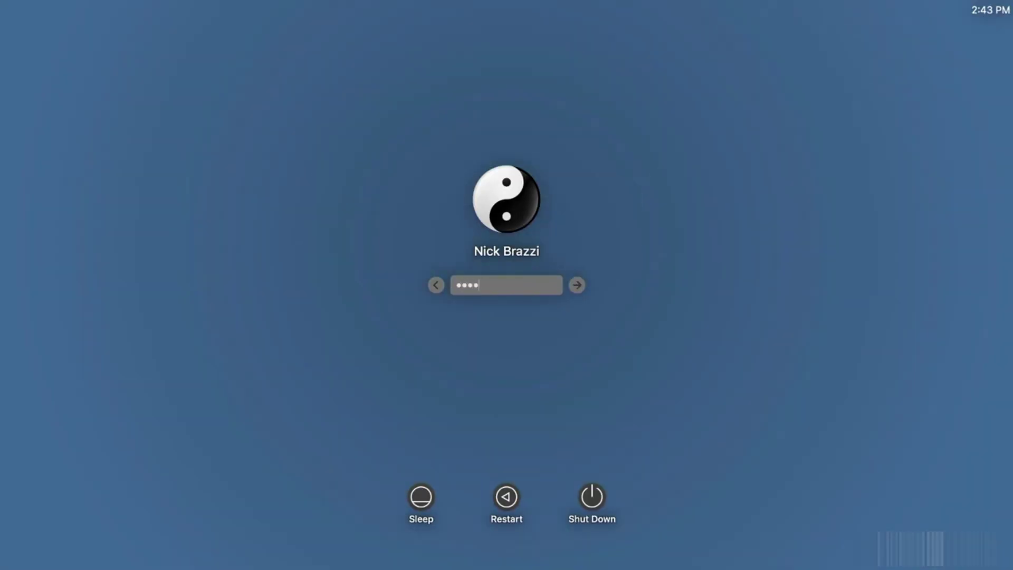
key("Return")
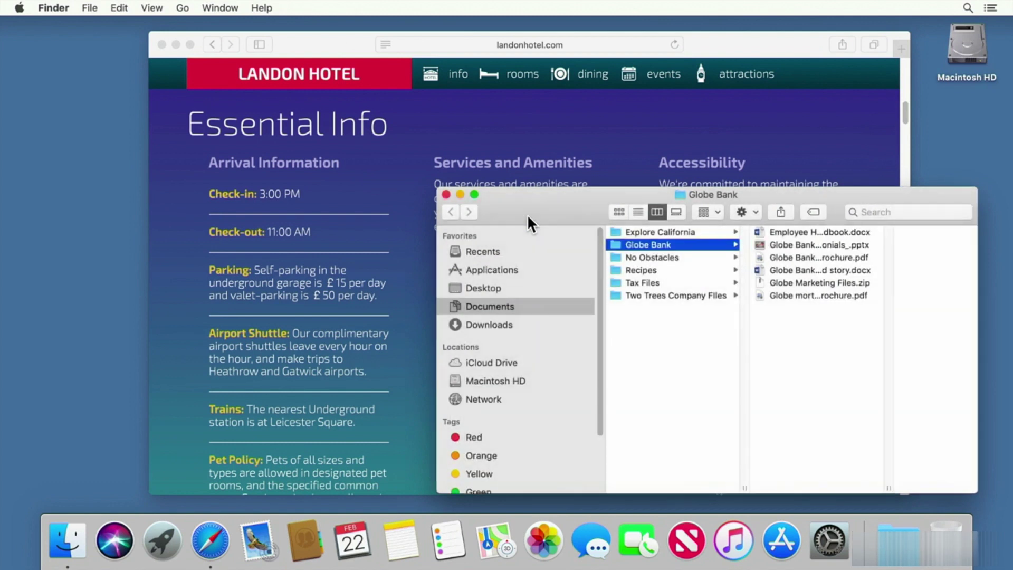
- Restart from the Apple menu with 'Reopen windows when logging back in' unchecked
left_click(4, 8)
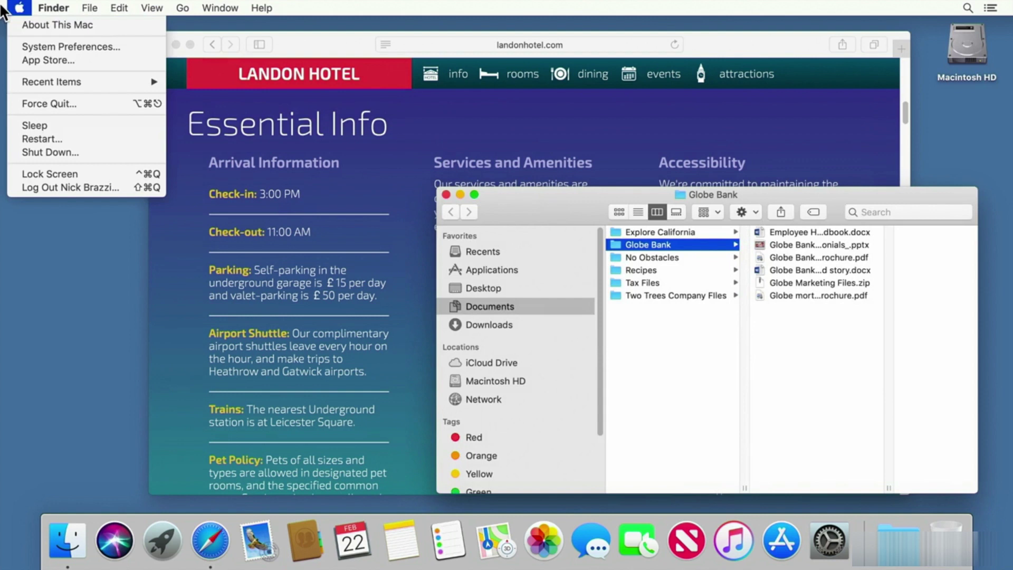
left_click(72, 136)
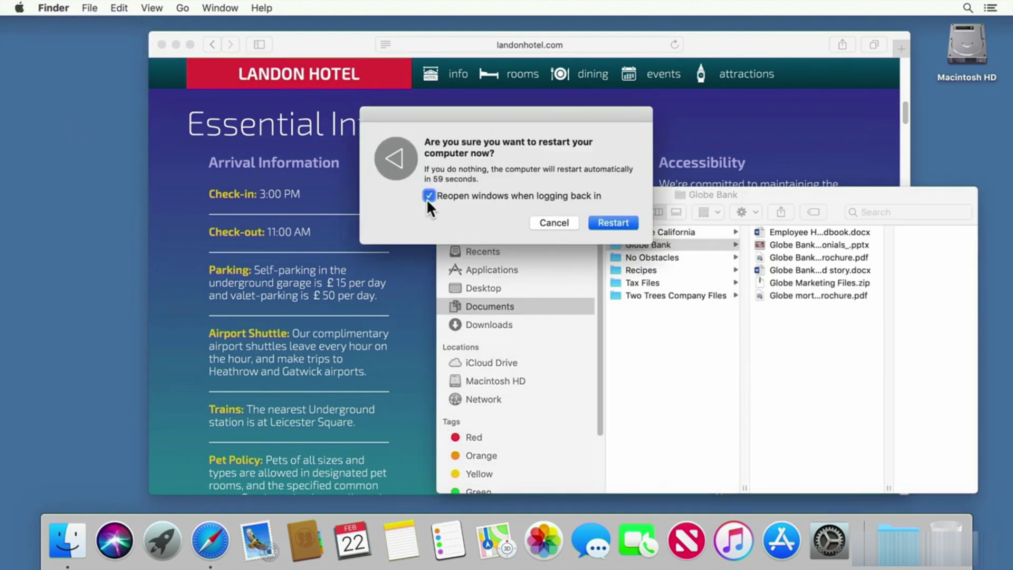
left_click(599, 225)
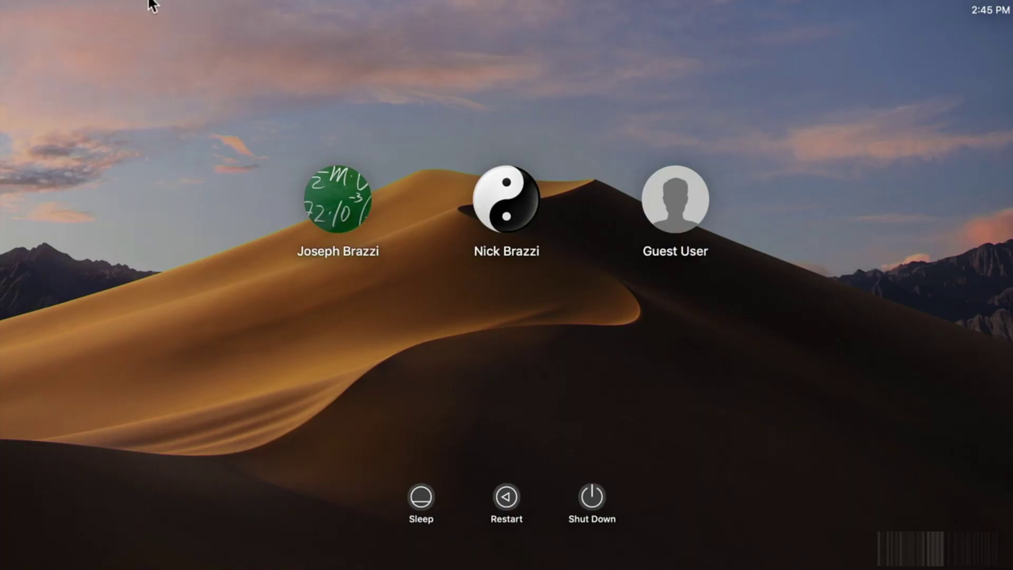
- Log into the yin-yang account, landing on an empty desktop with no windows reopened
left_click(489, 201)
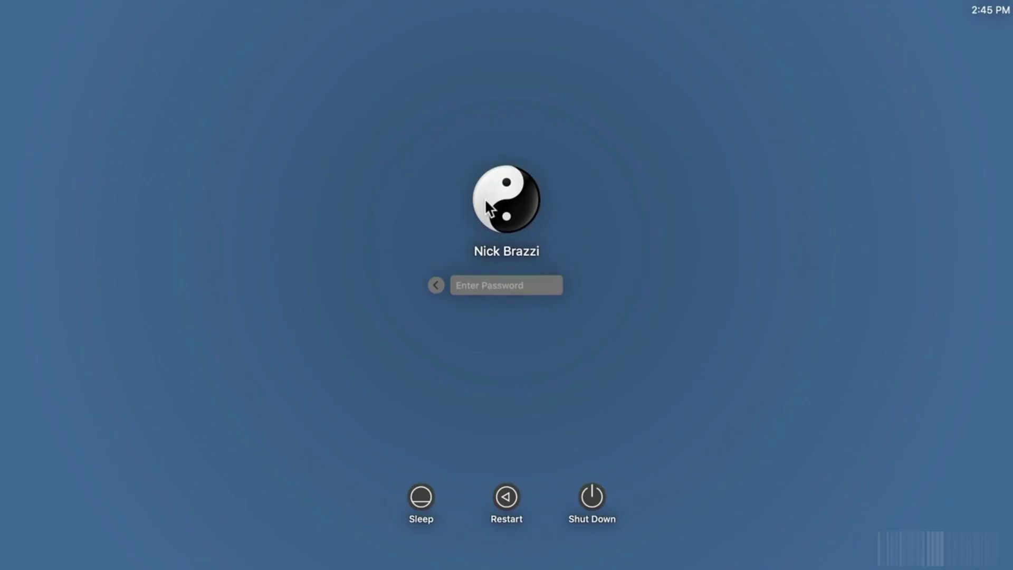
type("•••••")
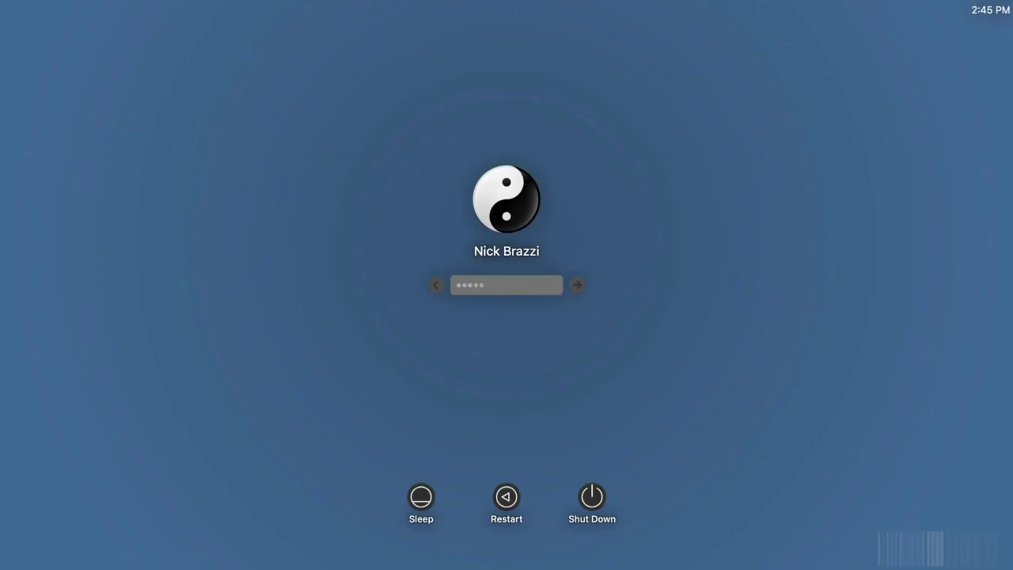
key("Return")
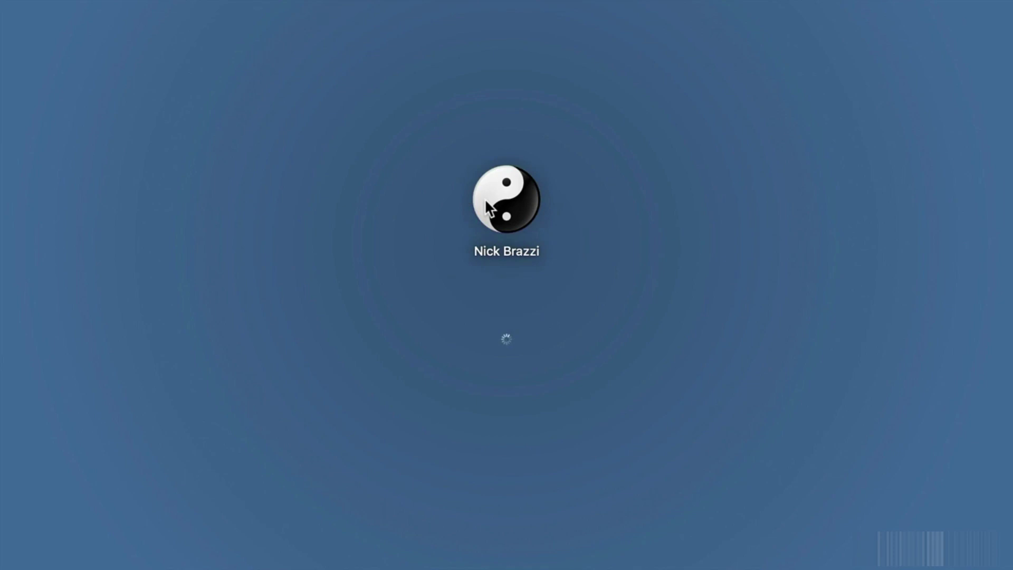